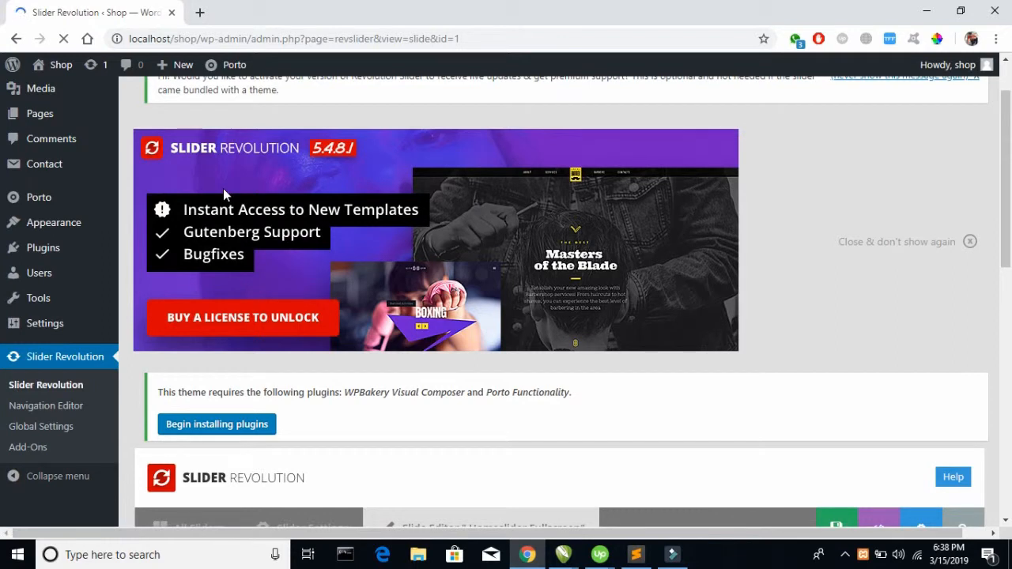
# Step: Delete the #3 Parallax 3D slide from the Homeslider Fullscreen slider and save the slide
pyautogui.scroll(-10, 330, 198)
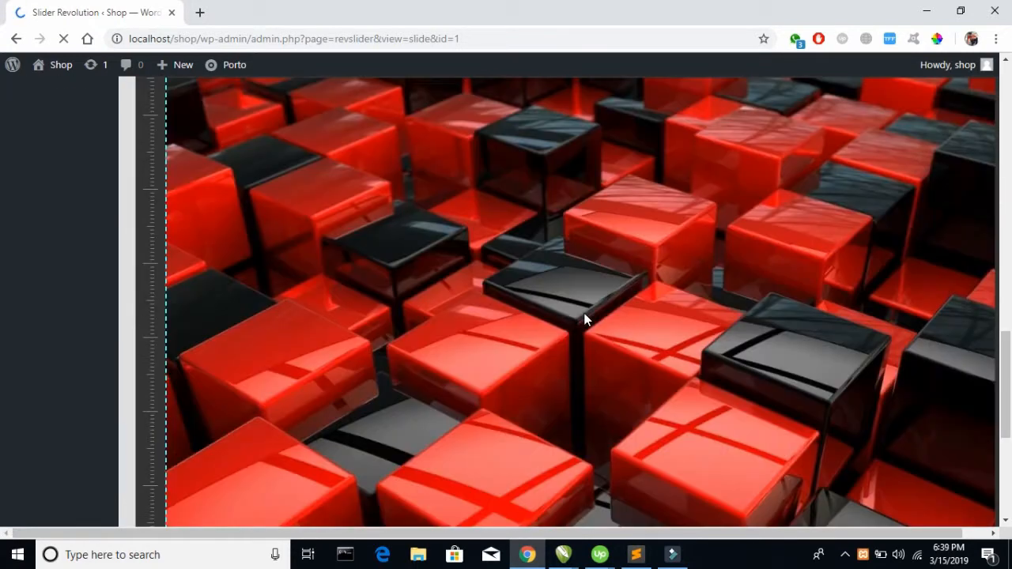
pyautogui.scroll(-3, 585, 320)
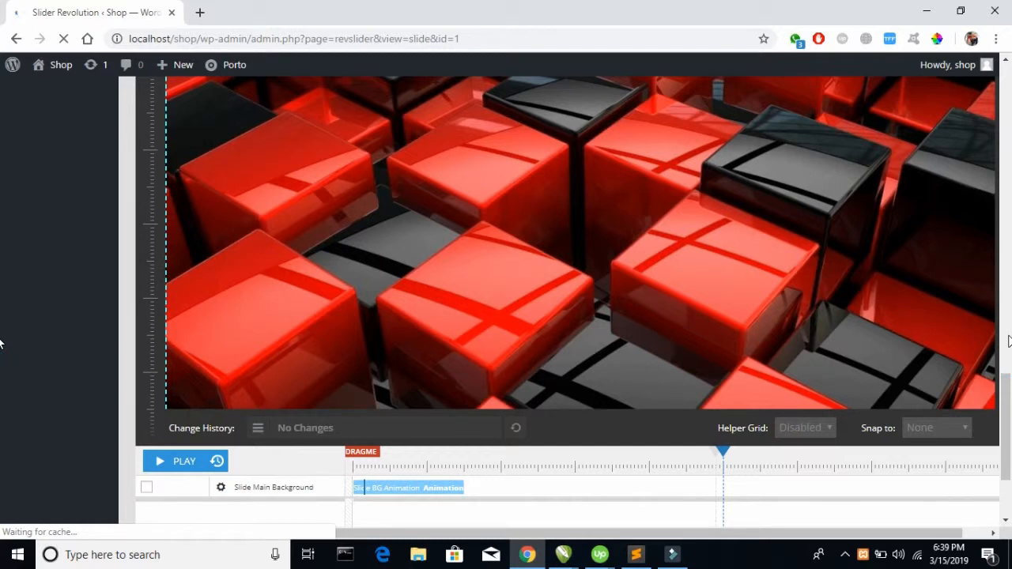
pyautogui.scroll(4, 1008, 340)
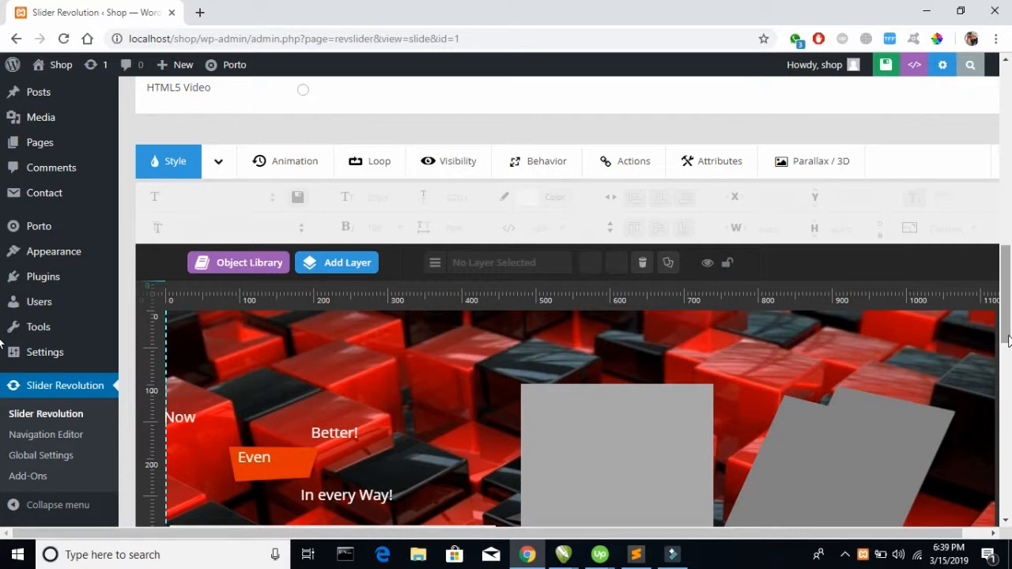
pyautogui.scroll(-2, 1008, 316)
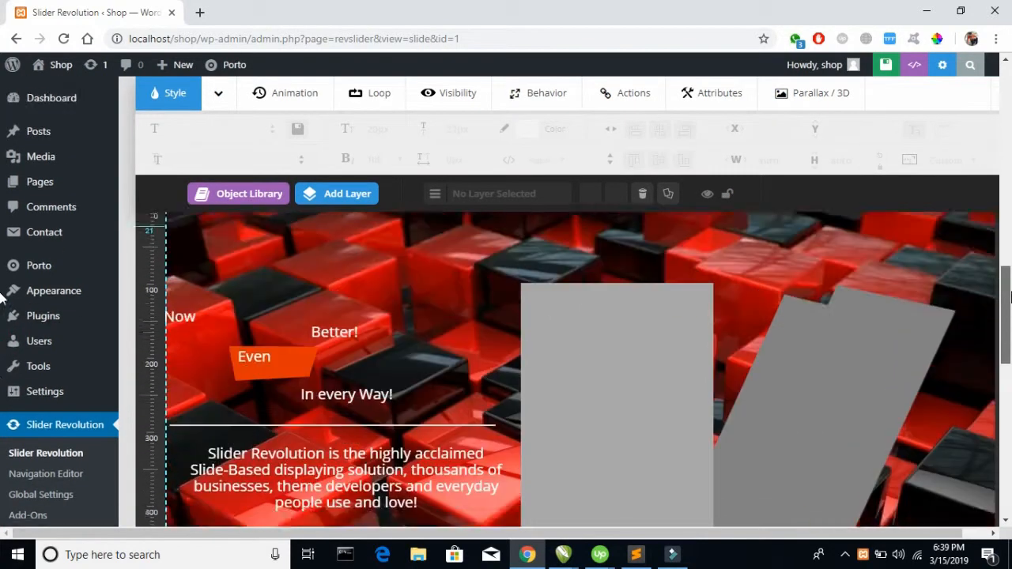
pyautogui.scroll(8, 1009, 296)
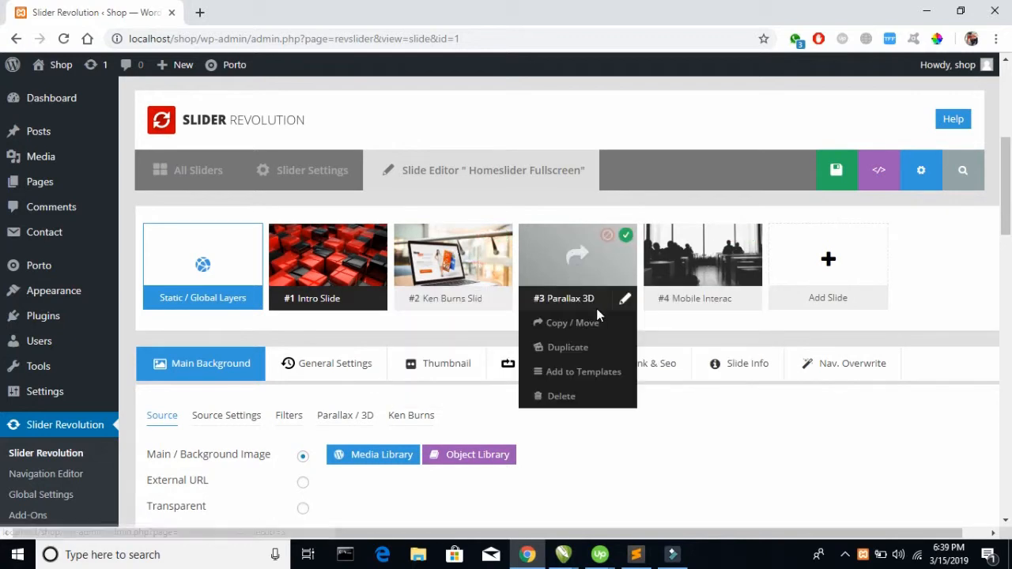
pyautogui.click(566, 397)
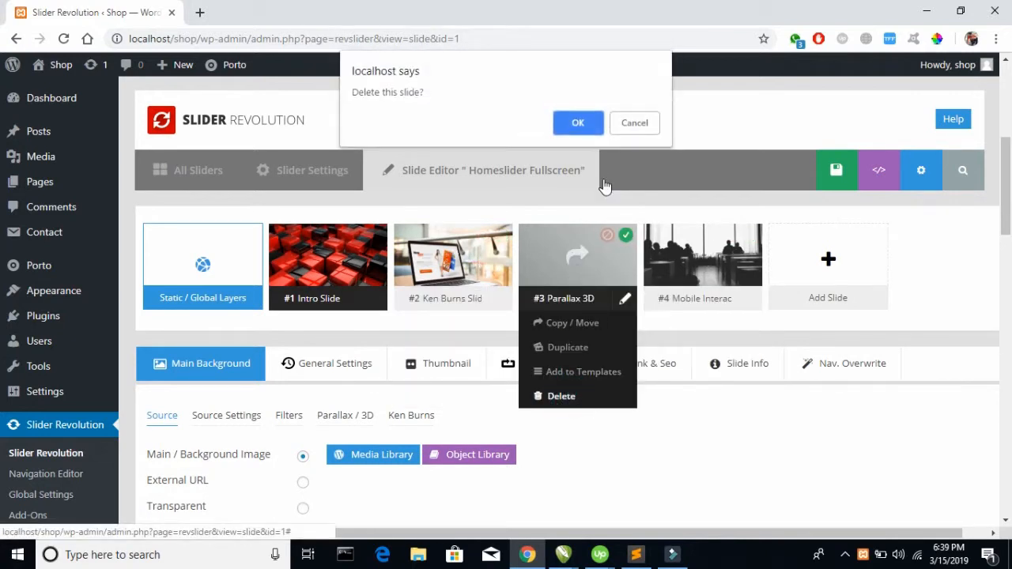
pyautogui.click(576, 121)
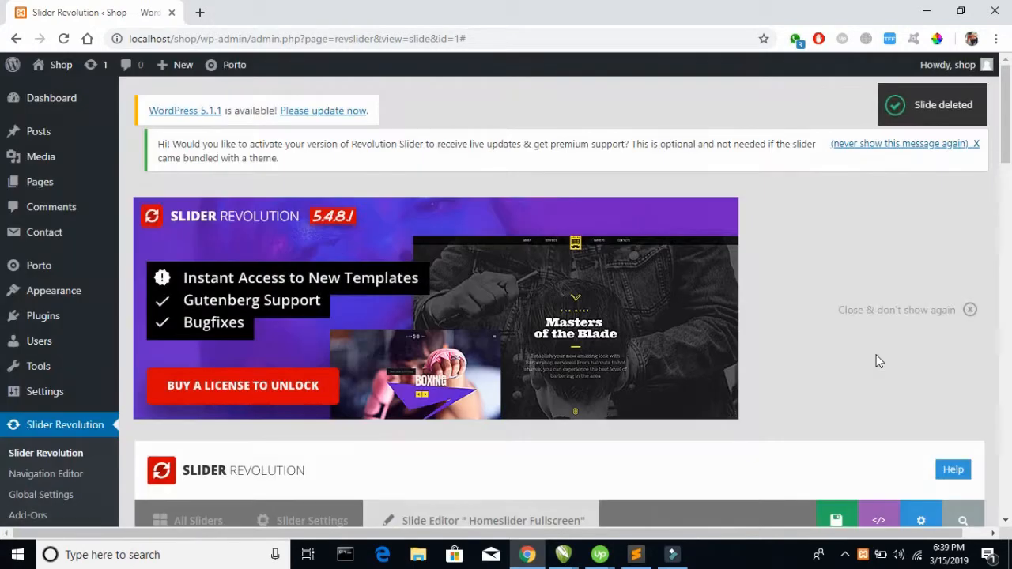
pyautogui.scroll(-3, 875, 356)
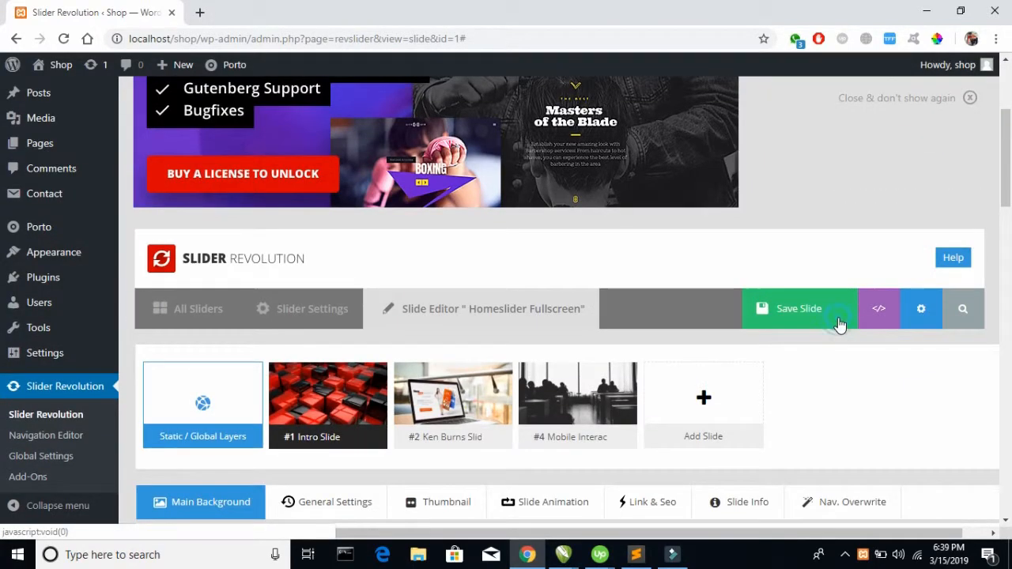
pyautogui.click(837, 324)
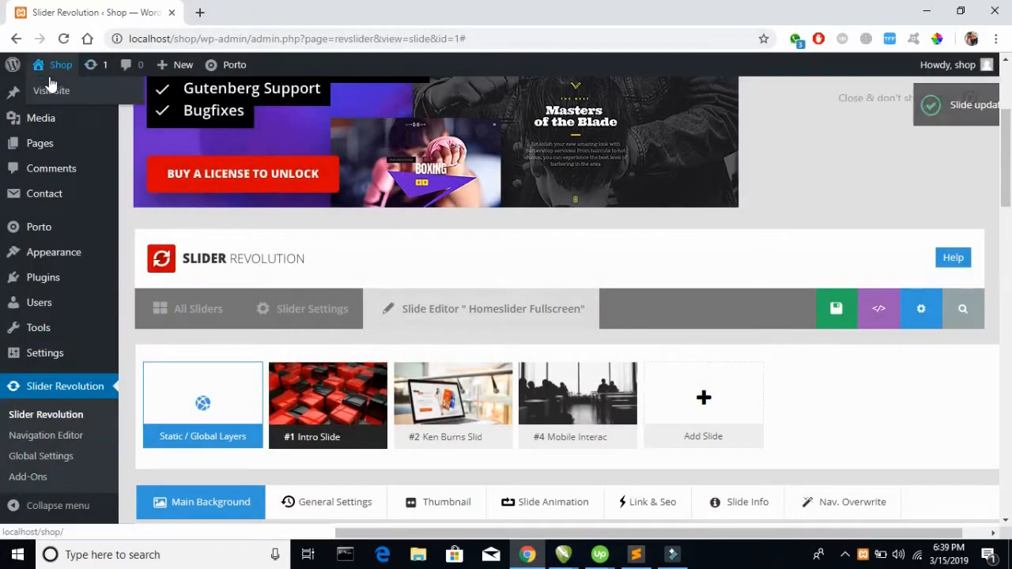
# Step: Open the shop's front end in a separate browser tab and check the home page
pyautogui.rightClick(47, 89)
pyautogui.click(79, 99)
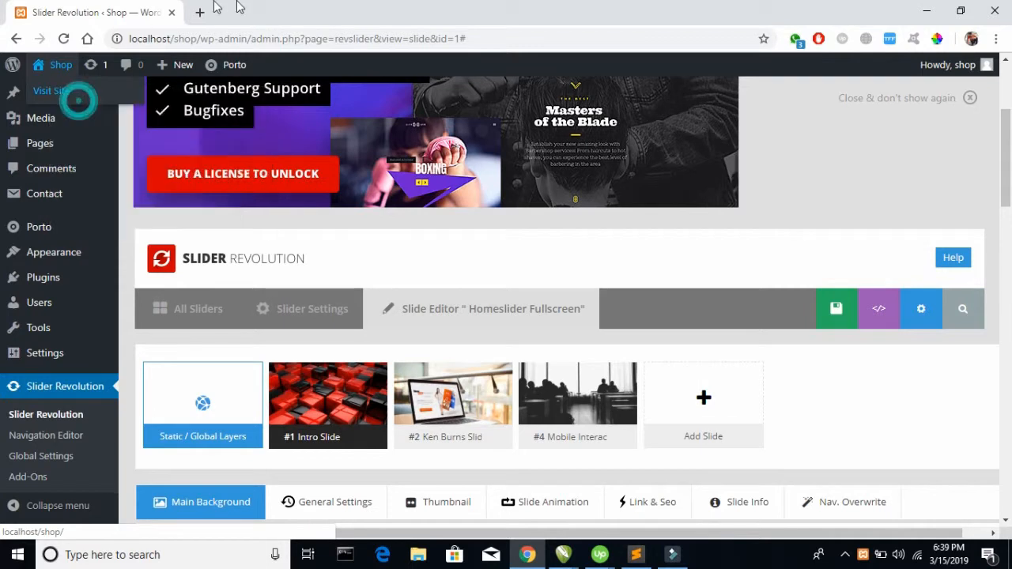
pyautogui.click(240, 8)
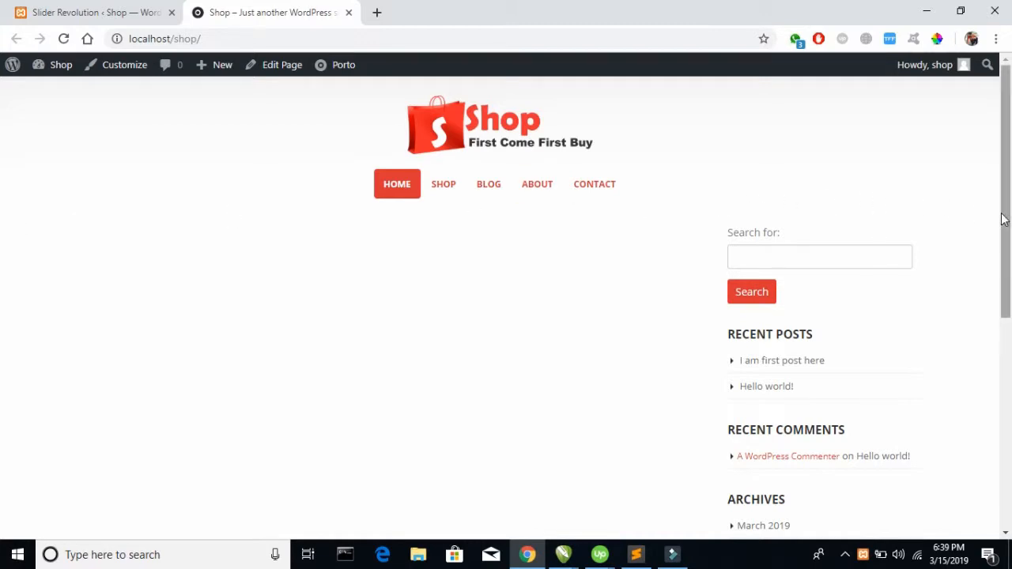
# Step: Return to the slide editor and open the overview of all sliders
pyautogui.click(131, 11)
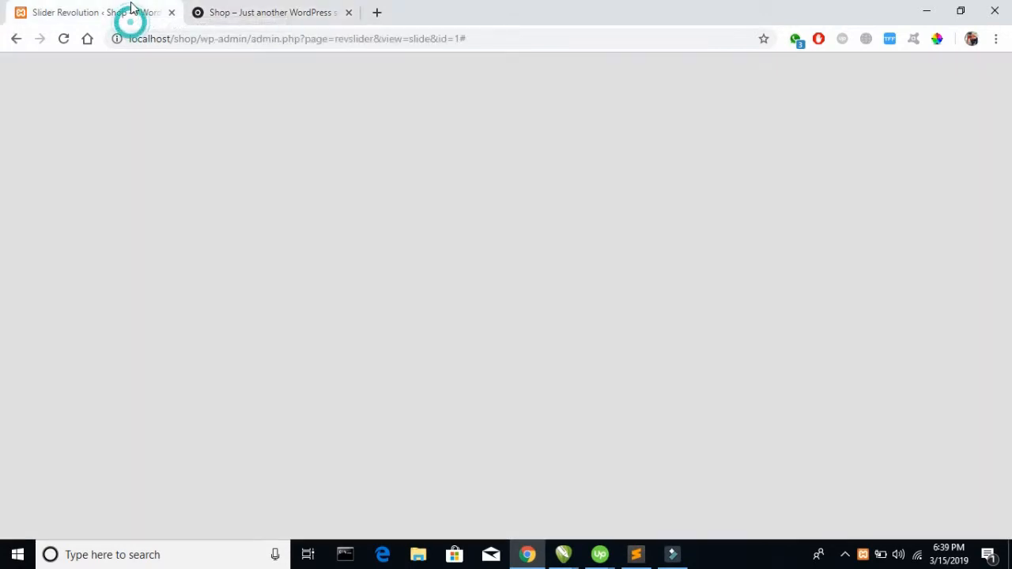
pyautogui.scroll(-4, 272, 280)
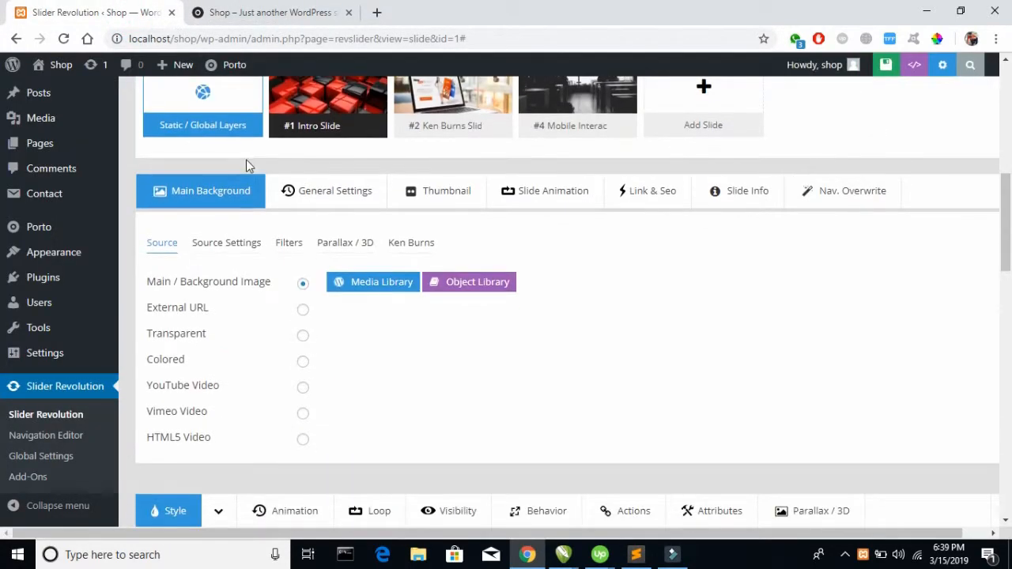
pyautogui.scroll(7, 246, 158)
pyautogui.scroll(-3, 231, 287)
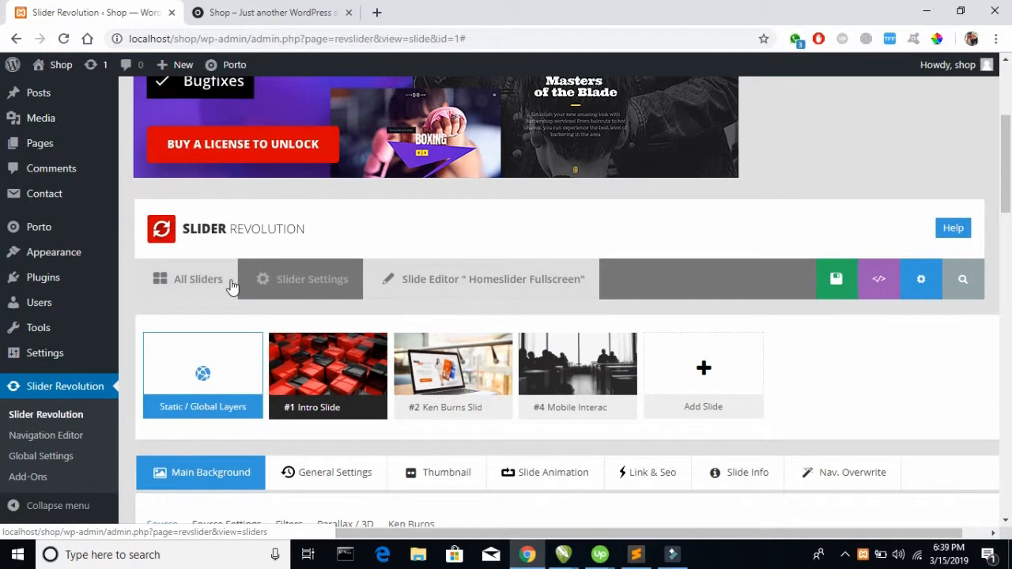
pyautogui.click(203, 286)
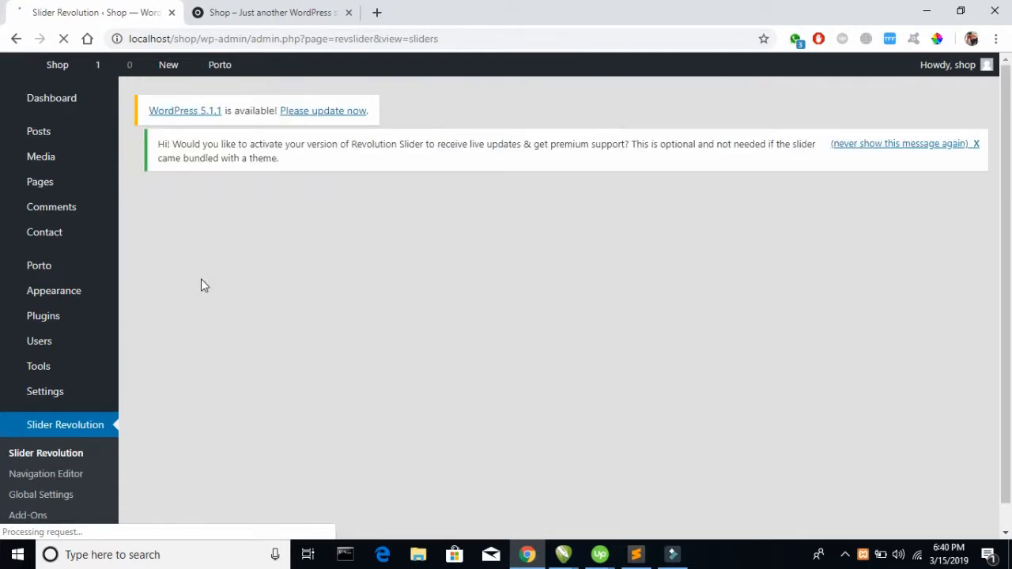
pyautogui.scroll(-8, 484, 314)
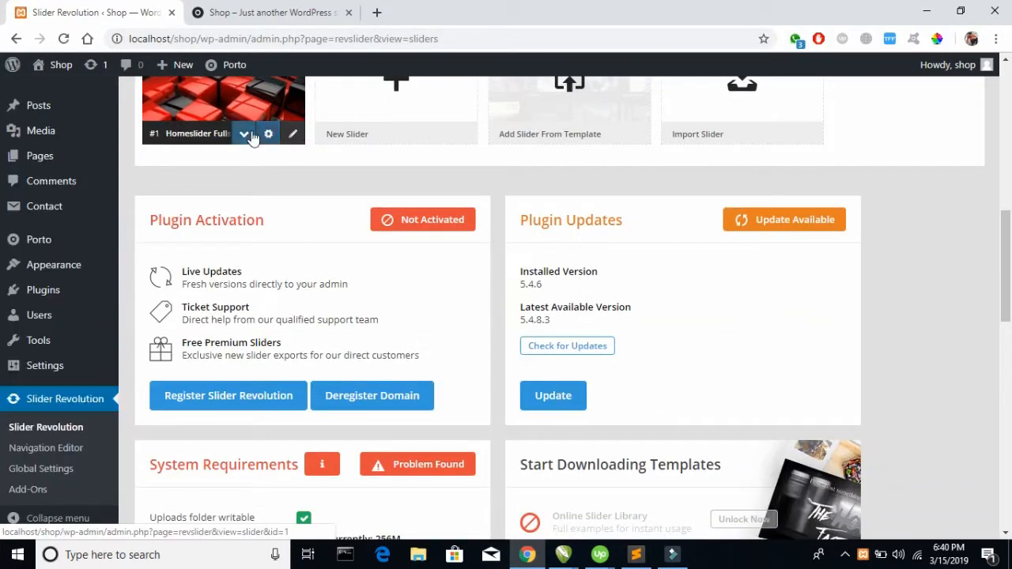
# Step: Copy the shortcode [rev_slider alias="homeslider_fullscreen"] from the Homeslider Fullscreen embed dialog and close the dialog
pyautogui.click(245, 134)
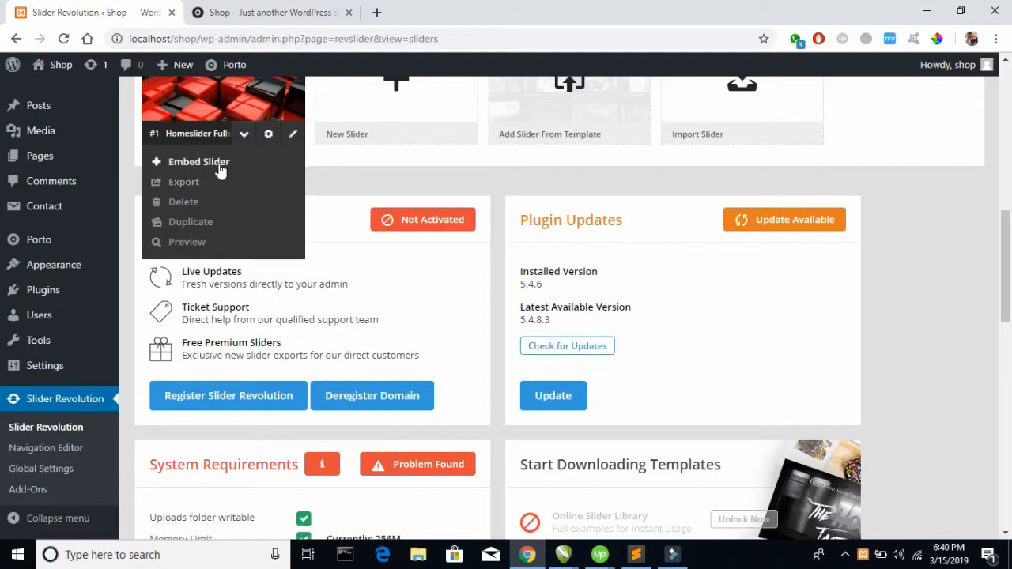
pyautogui.click(219, 164)
pyautogui.moveTo(459, 271); pyautogui.dragTo(714, 279)
pyautogui.hotkey('ctrl', 'c')
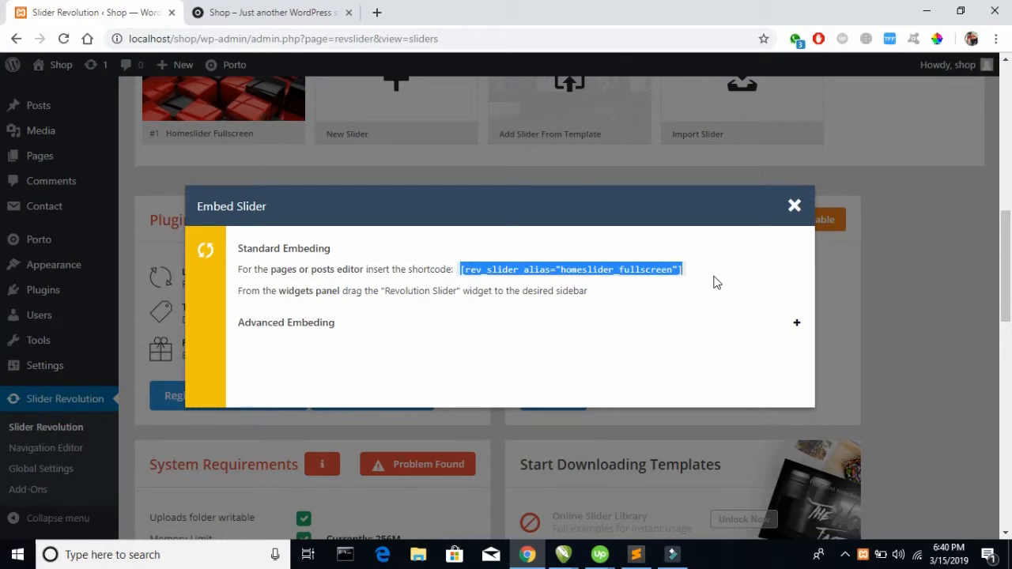
pyautogui.click(795, 206)
# Step: Open the list of all pages in a separate browser tab and open the Home page for editing
pyautogui.scroll(2, 346, 242)
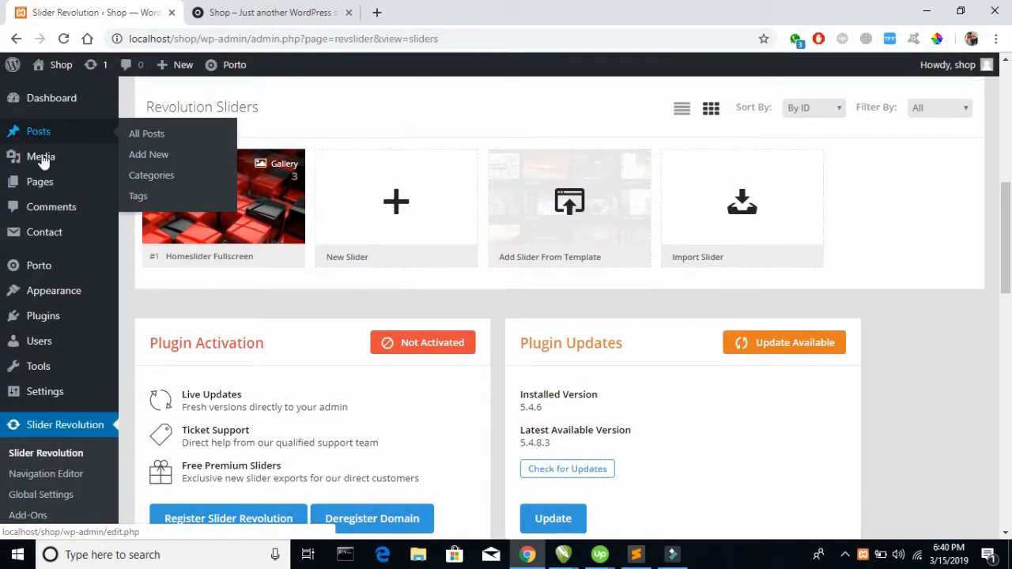
pyautogui.moveTo(52, 185)
pyautogui.rightClick(130, 187)
pyautogui.click(190, 194)
pyautogui.click(463, 9)
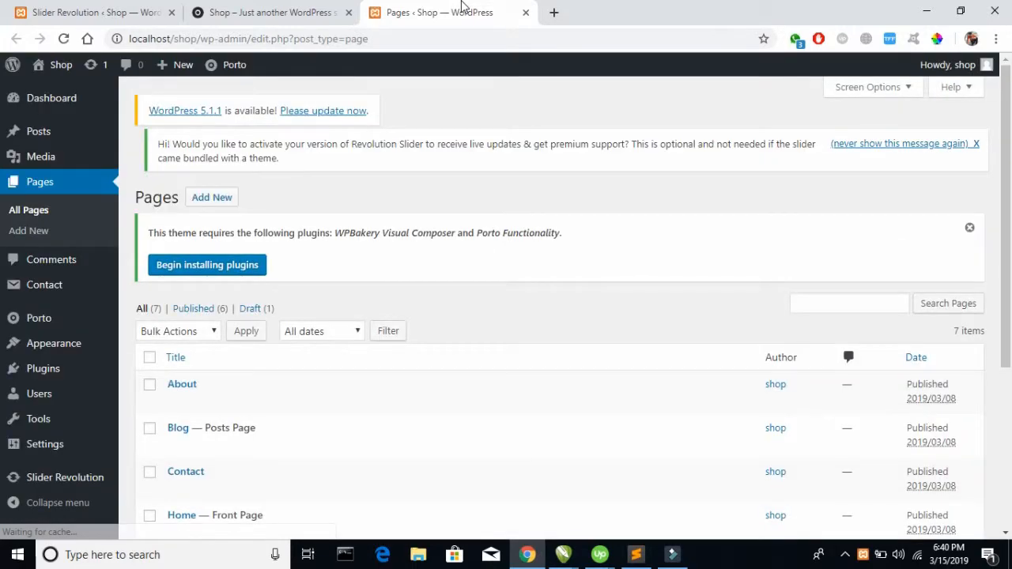
pyautogui.scroll(-3, 234, 428)
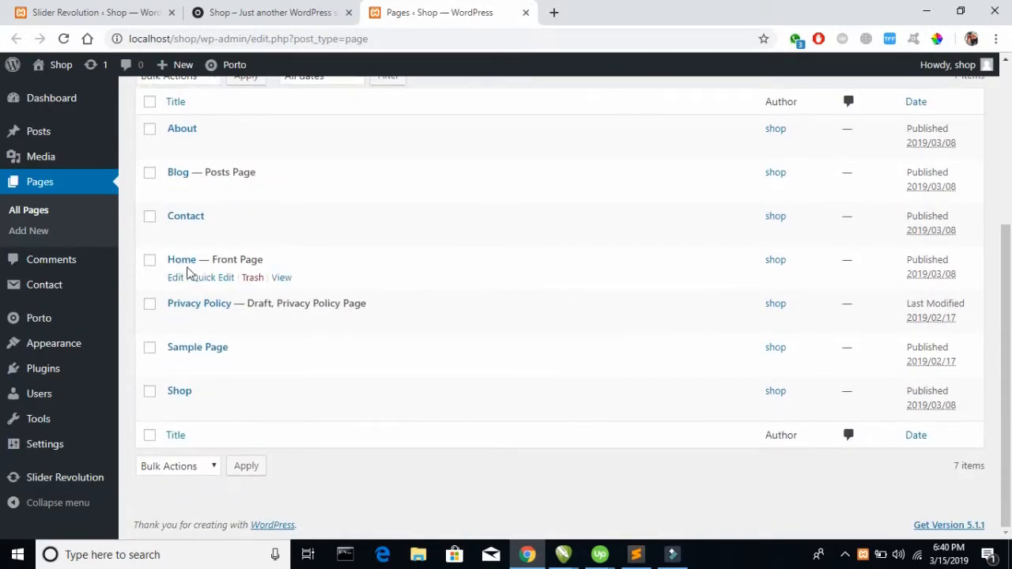
pyautogui.click(175, 280)
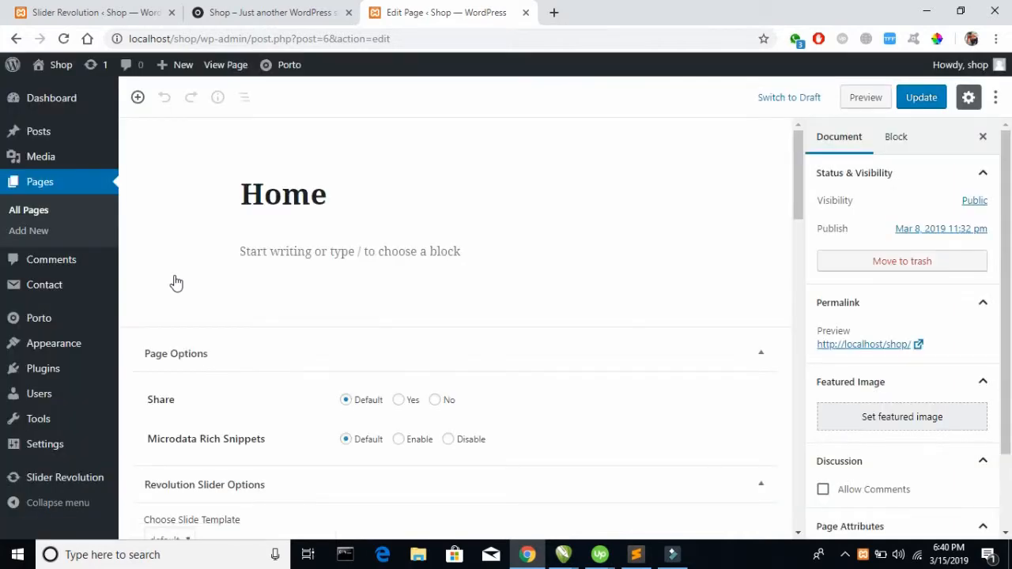
# Step: Paste the shortcode [rev_slider alias="homeslider_fullscreen"] into the Home page's content and update the page
pyautogui.click(295, 251)
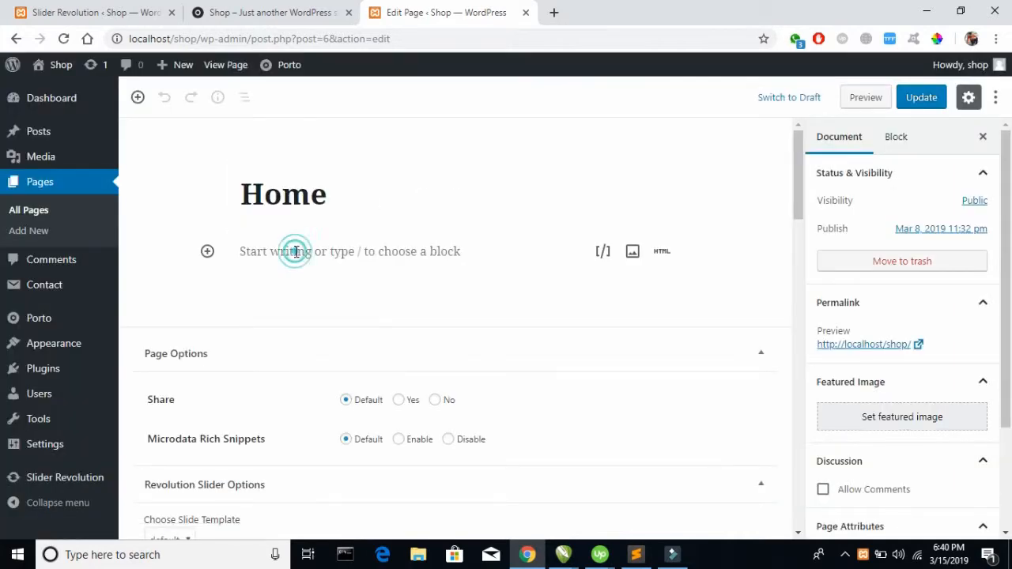
pyautogui.hotkey('ctrl', 'v')
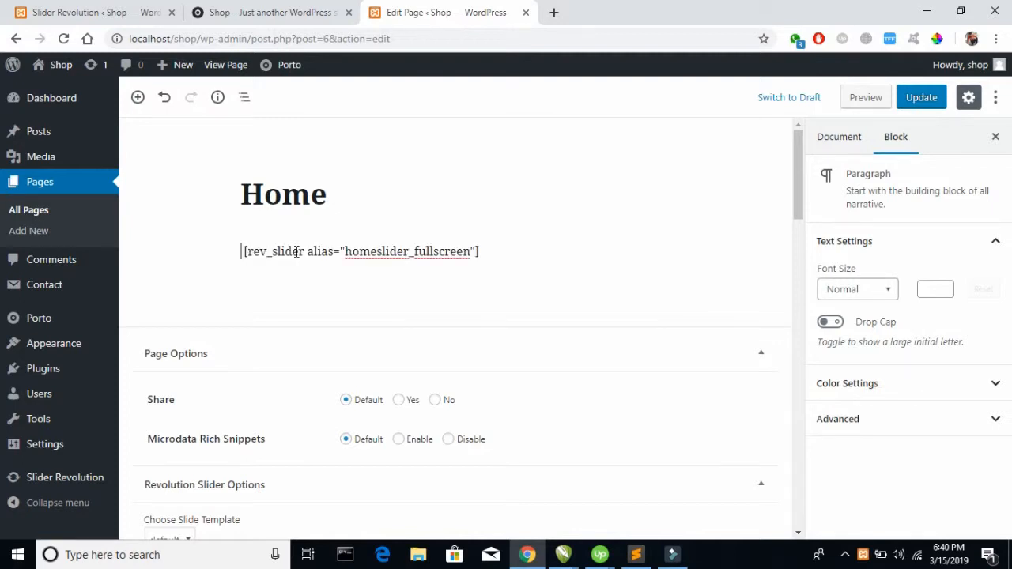
pyautogui.click(576, 281)
pyautogui.click(921, 96)
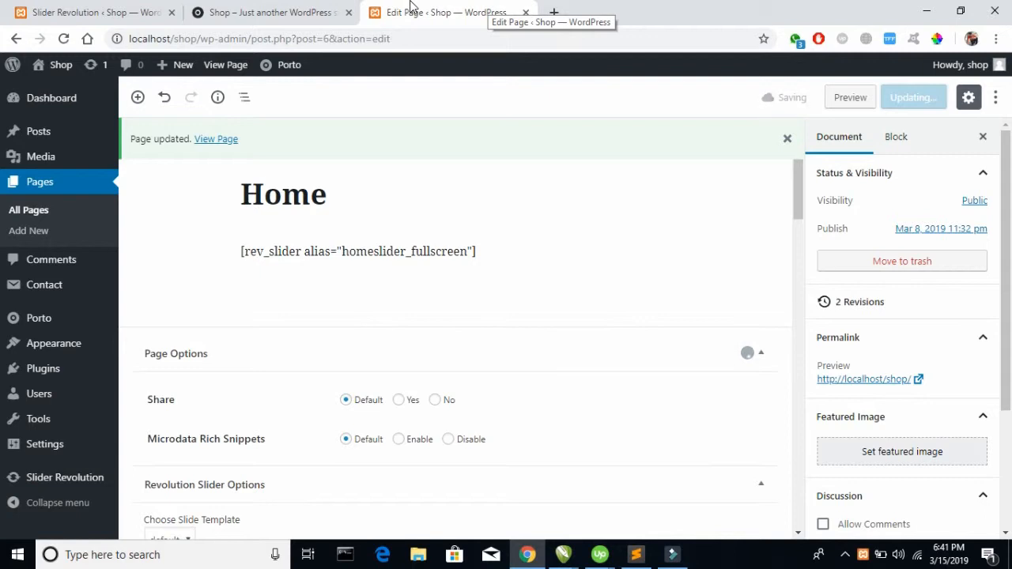
# Step: Examine how the embedded slider displays on the shop's home page and how its slides rotate
pyautogui.click(300, 9)
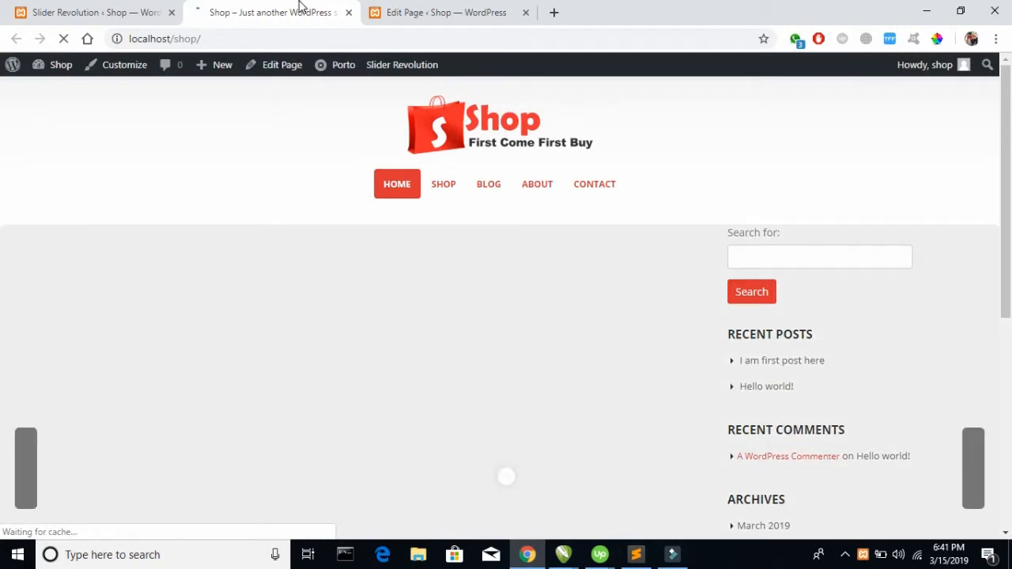
pyautogui.scroll(-1, 723, 276)
pyautogui.scroll(-2, 722, 277)
pyautogui.scroll(1, 722, 277)
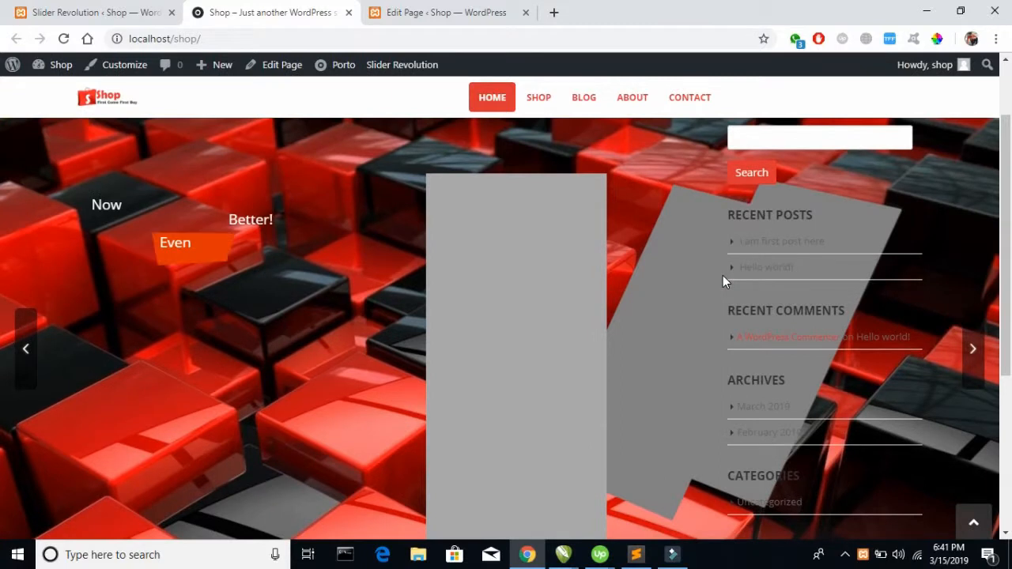
pyautogui.scroll(1, 722, 276)
pyautogui.scroll(-2, 723, 277)
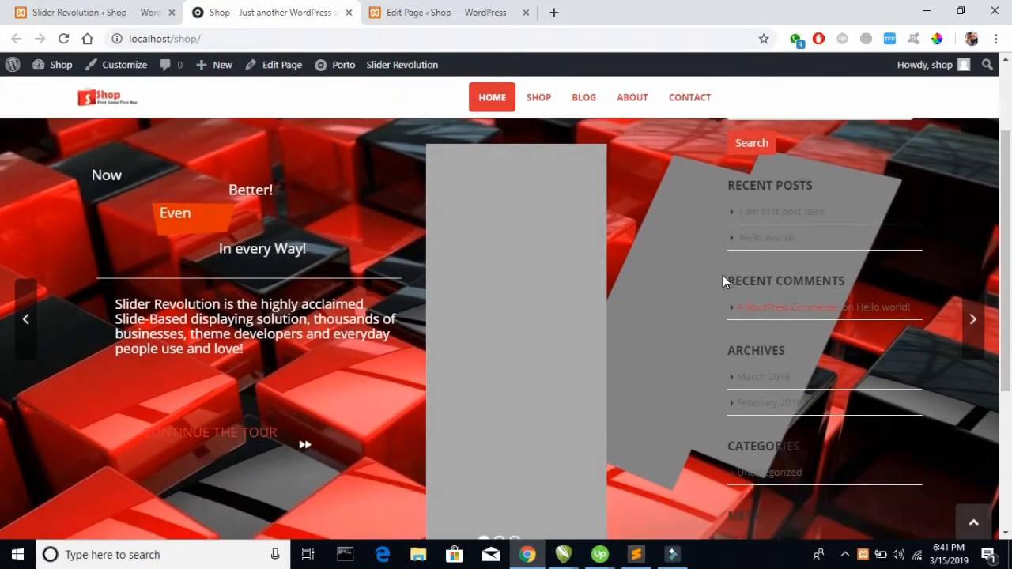
pyautogui.scroll(-1, 722, 281)
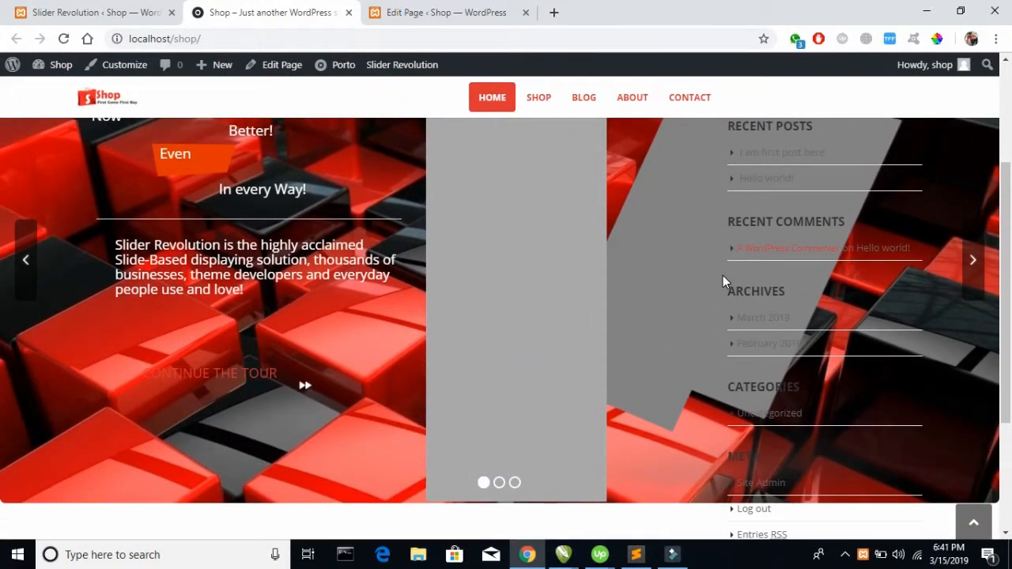
pyautogui.scroll(2, 723, 275)
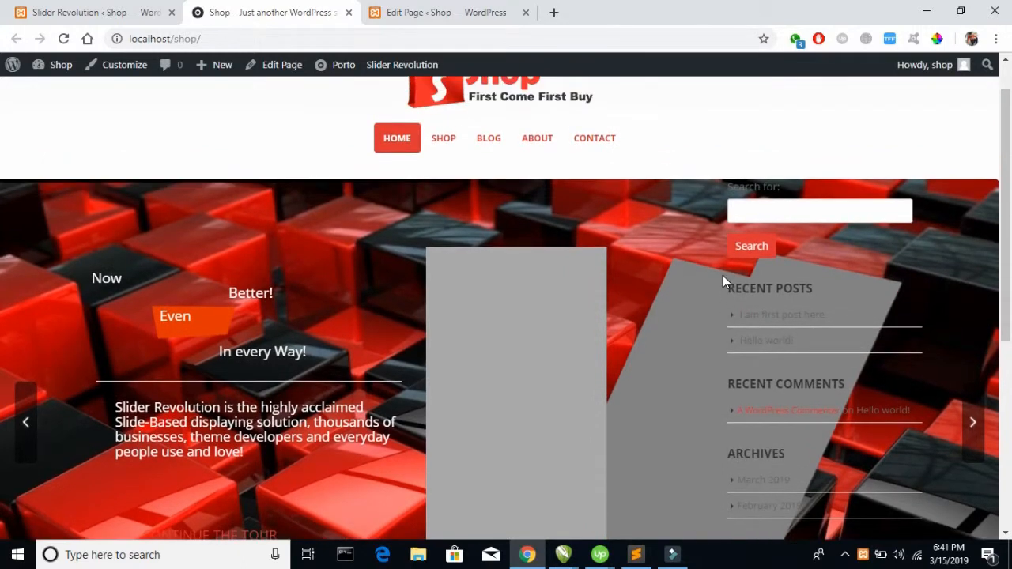
pyautogui.scroll(1, 722, 275)
pyautogui.scroll(-2, 723, 275)
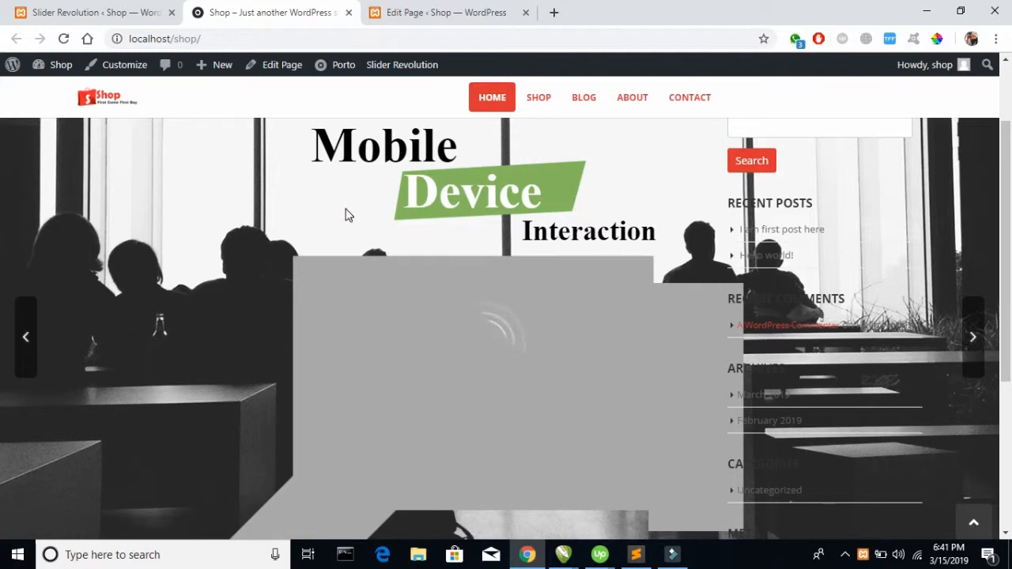
pyautogui.scroll(3, 346, 214)
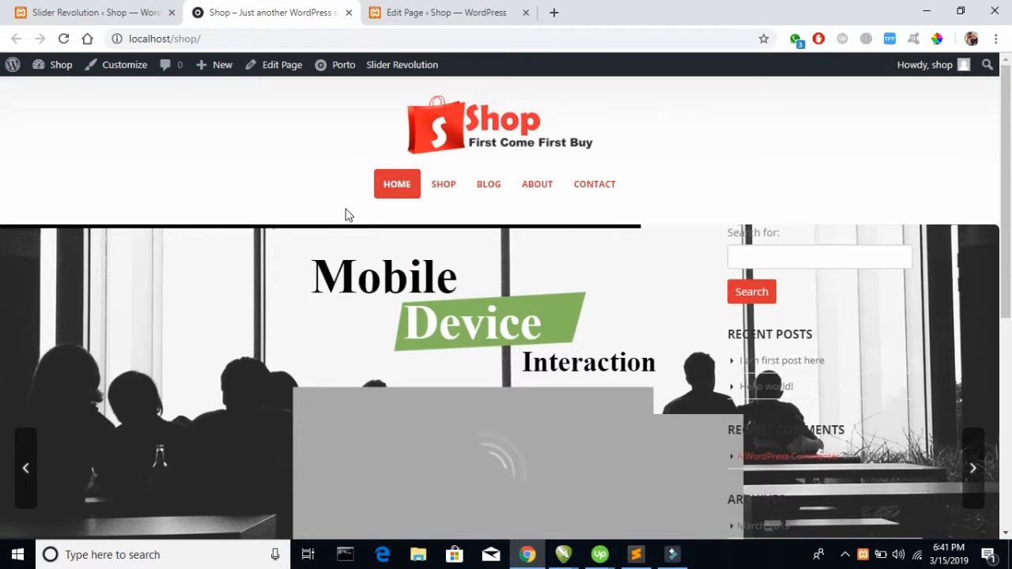
# Step: Show Homeslider Fullscreen's advanced embedding codes, select the theme HTML snippet <?php putRevSlider( 'homeslider_fullscreen' ); ?>, and close the embed dialog
pyautogui.click(79, 12)
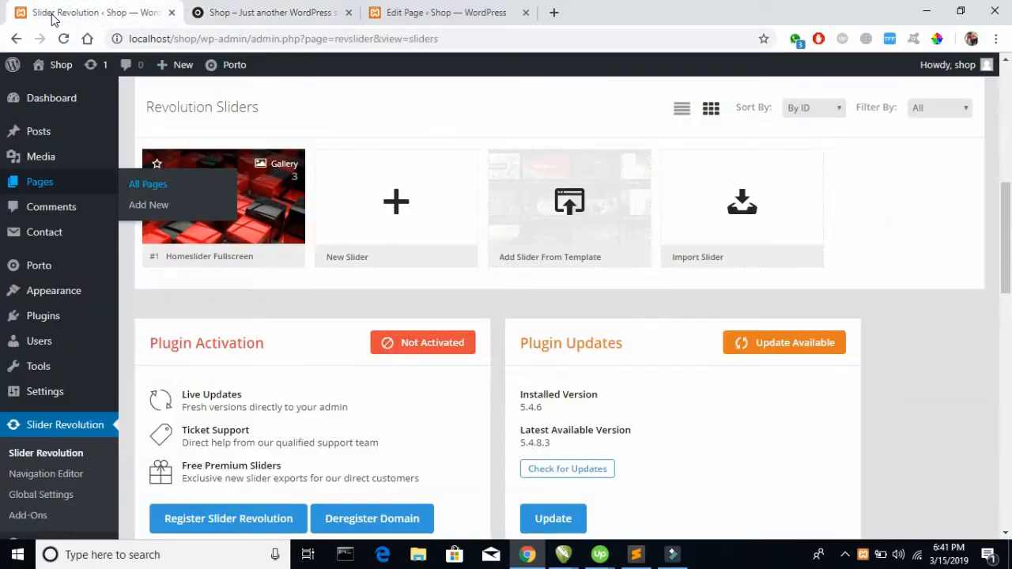
pyautogui.click(246, 257)
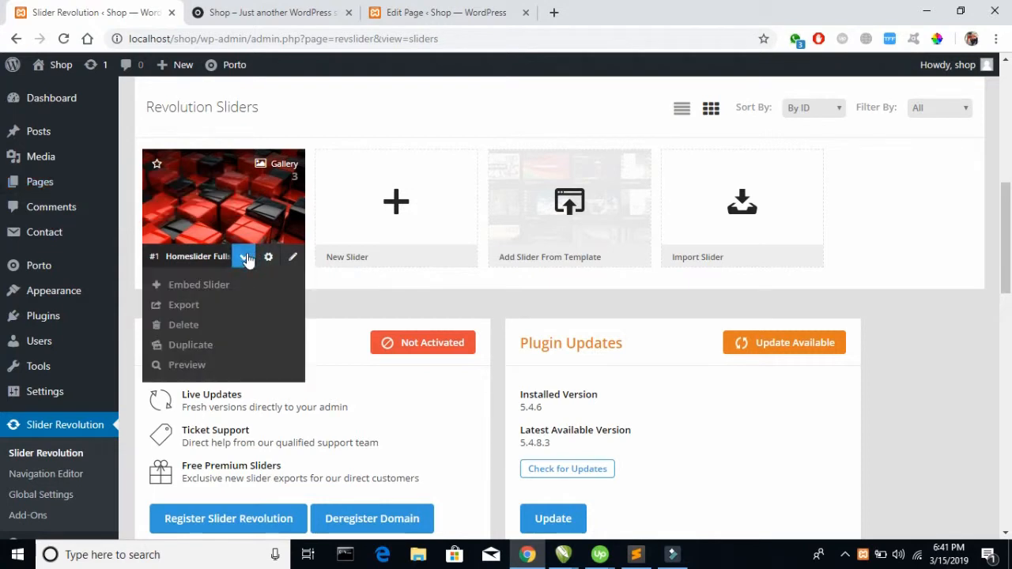
pyautogui.click(199, 285)
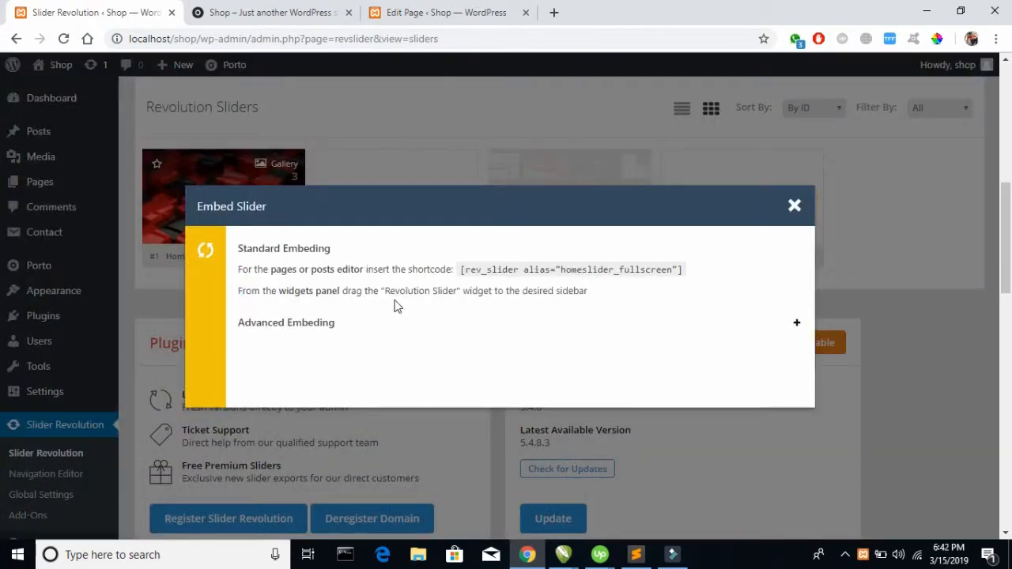
pyautogui.click(318, 322)
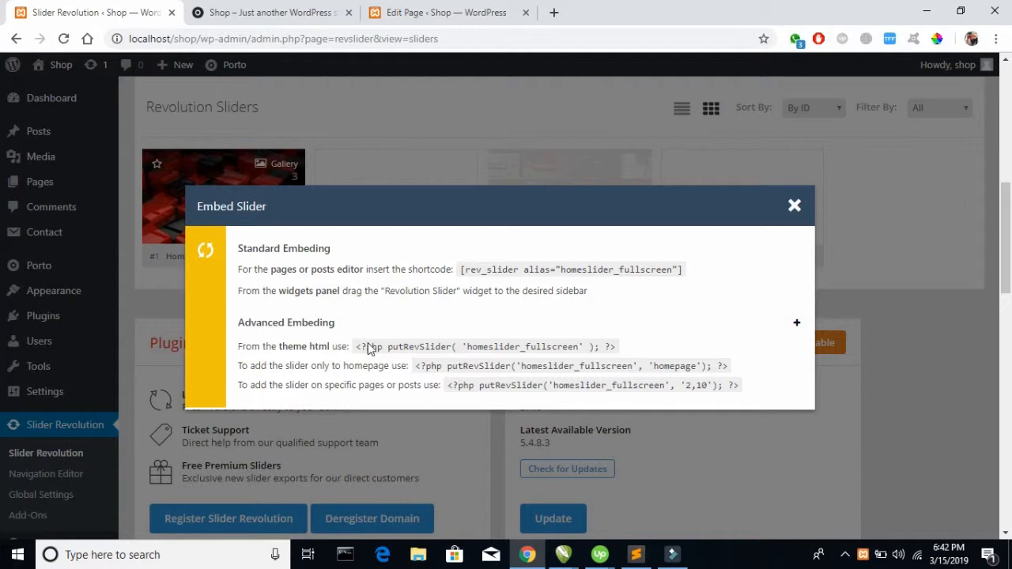
pyautogui.moveTo(357, 347); pyautogui.dragTo(616, 354)
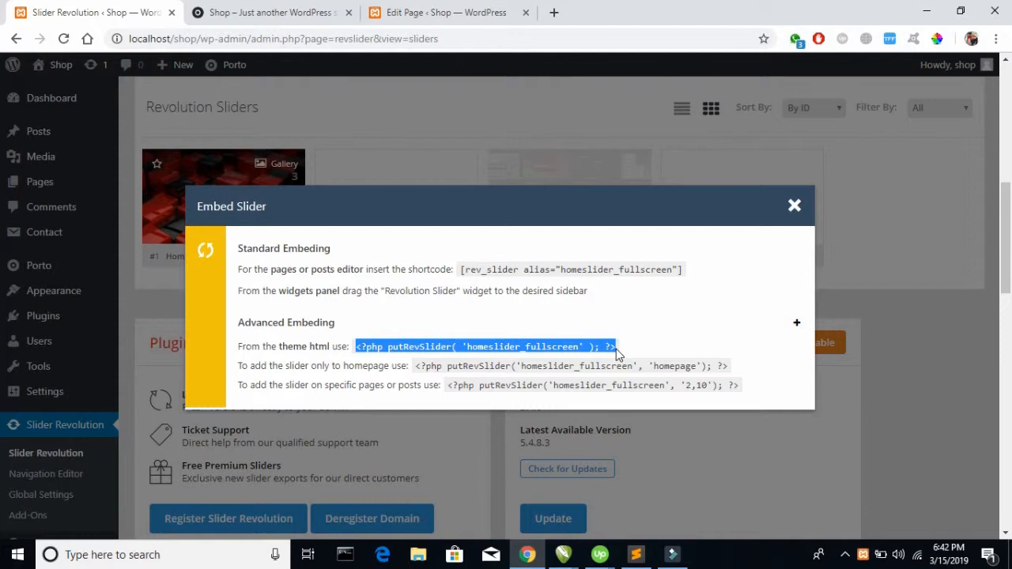
pyautogui.click(795, 206)
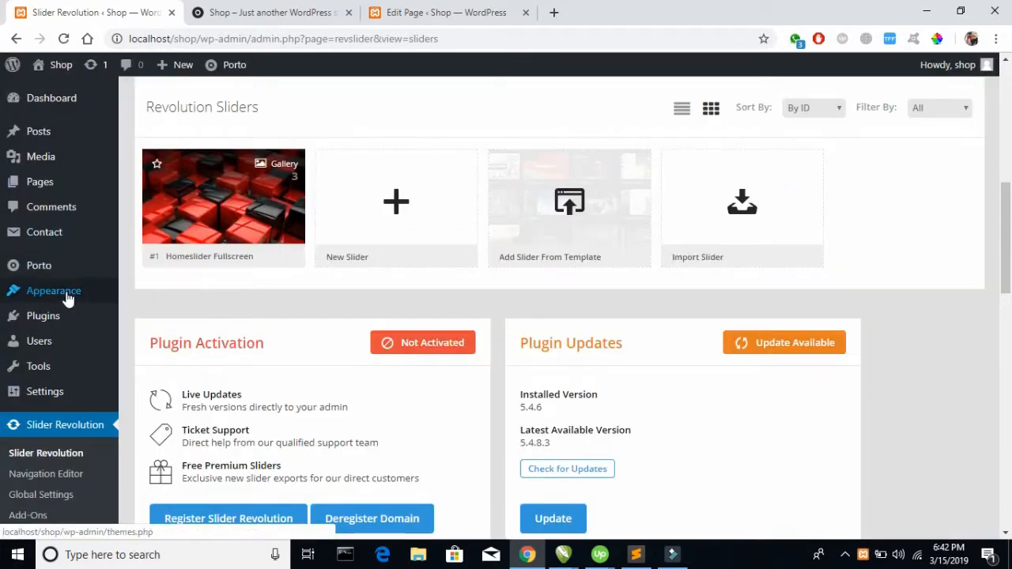
# Step: Open the theme's file editor and switch to the browser tab with the shop's home page
pyautogui.moveTo(68, 298)
pyautogui.click(147, 439)
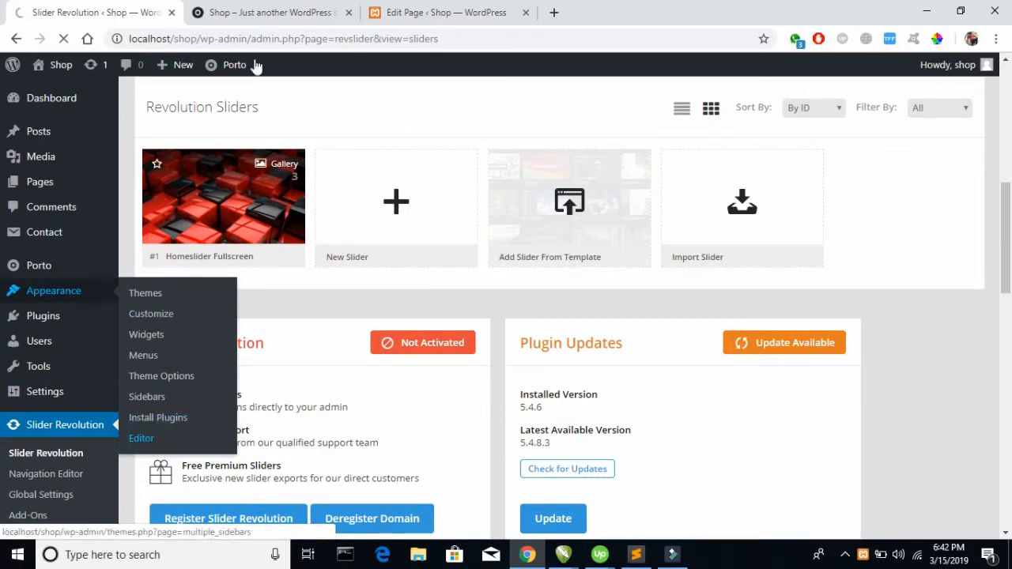
pyautogui.click(320, 7)
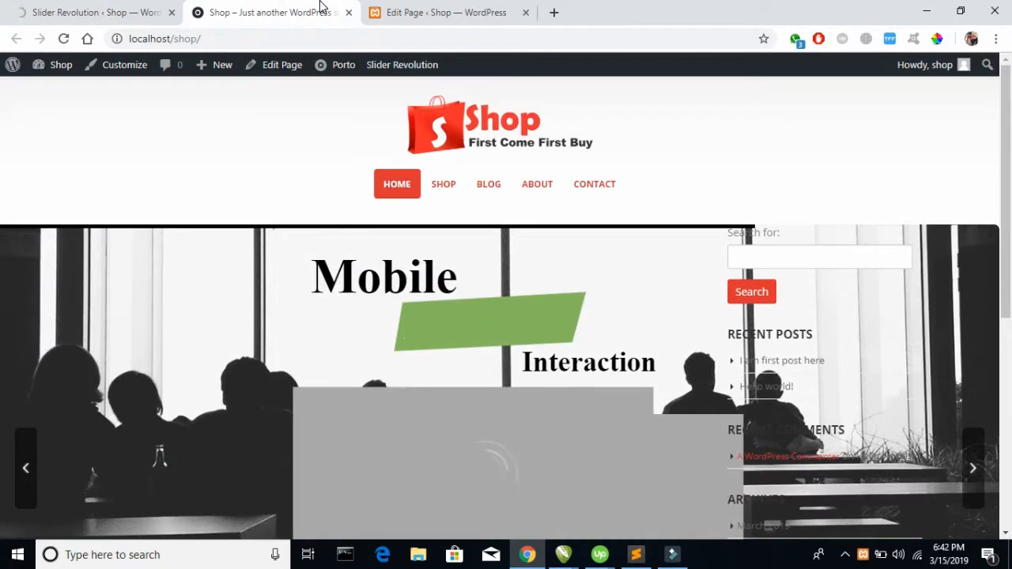